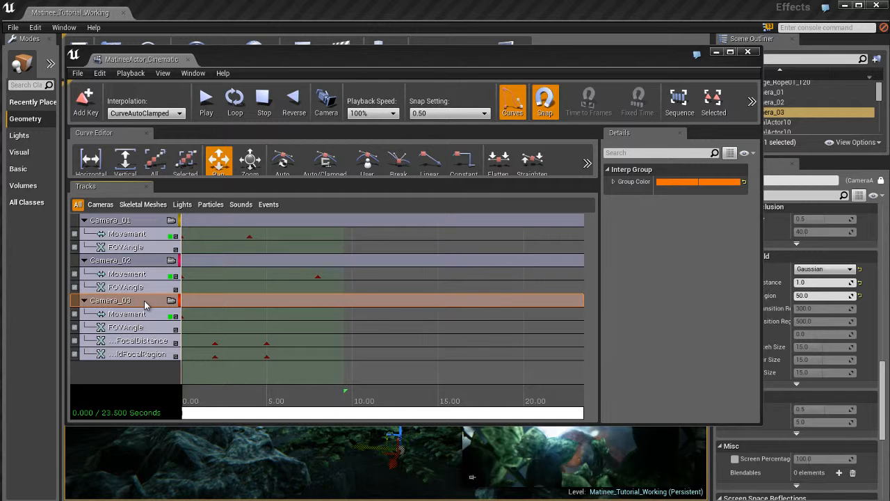
# Preview Camera_03 by scrubbing the Matinee timeline to about 6.3 seconds and back to 0.
pyautogui.moveTo(339, 401); pyautogui.dragTo(290, 401)
pyautogui.moveTo(280, 357); pyautogui.dragTo(324, 357)
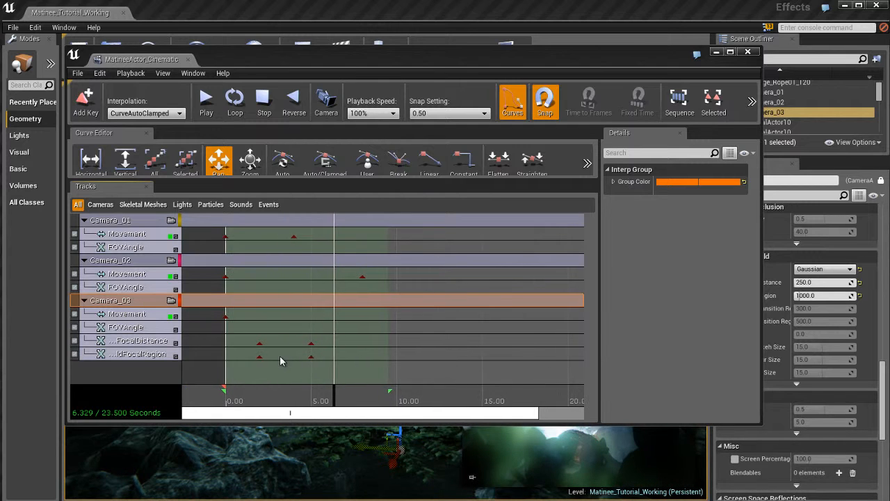
pyautogui.moveTo(333, 402); pyautogui.dragTo(211, 395)
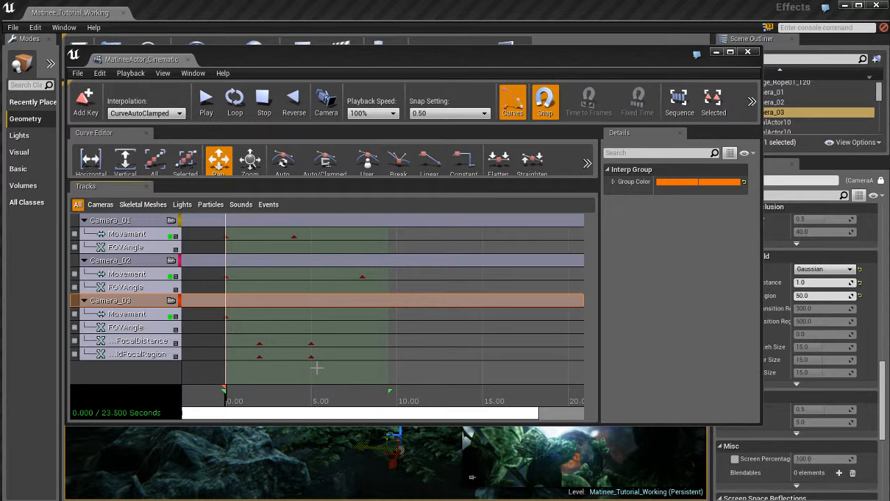
# Compare the Camera_01, Camera_02 and Camera_03 groups by selecting each in turn and checking its camera preview.
pyautogui.click(139, 222)
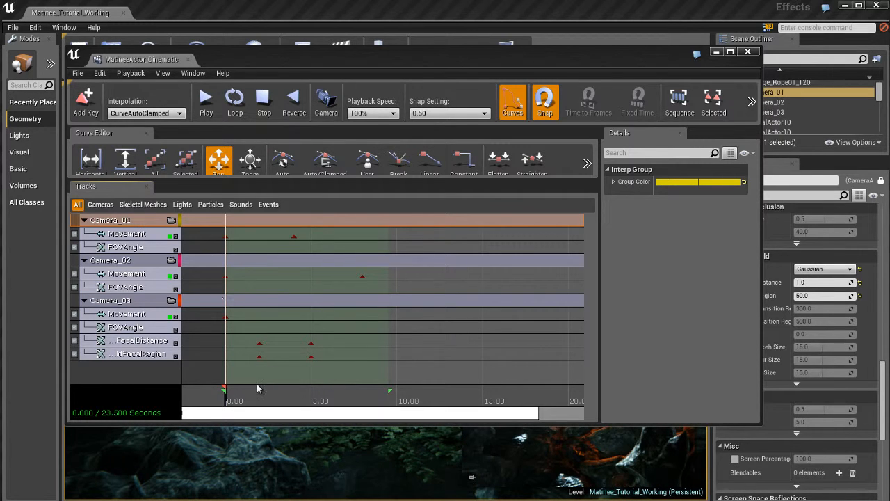
pyautogui.click(144, 266)
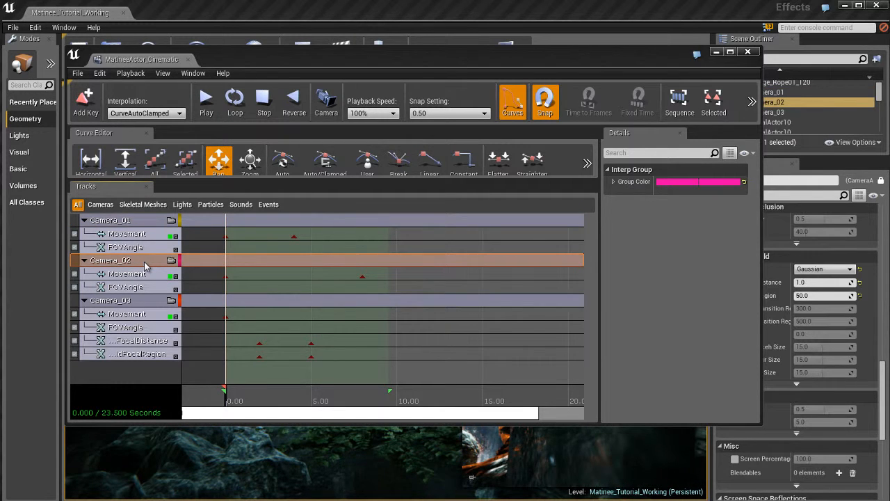
pyautogui.click(143, 221)
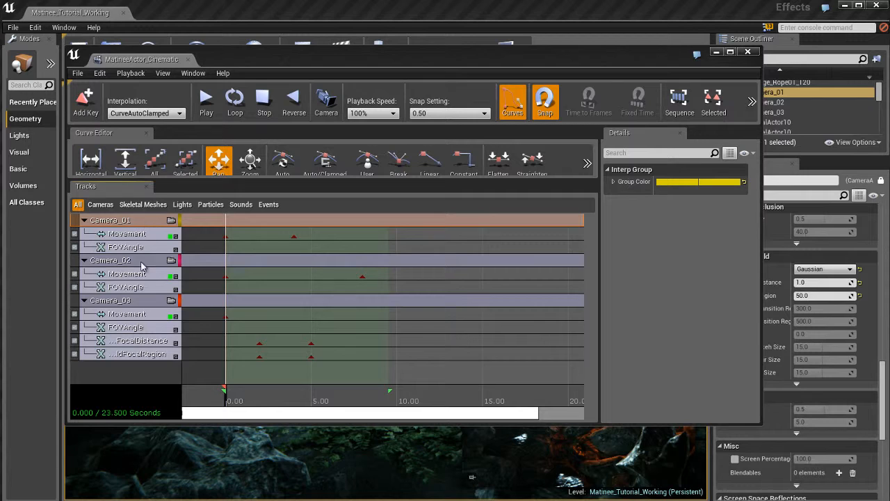
pyautogui.click(145, 303)
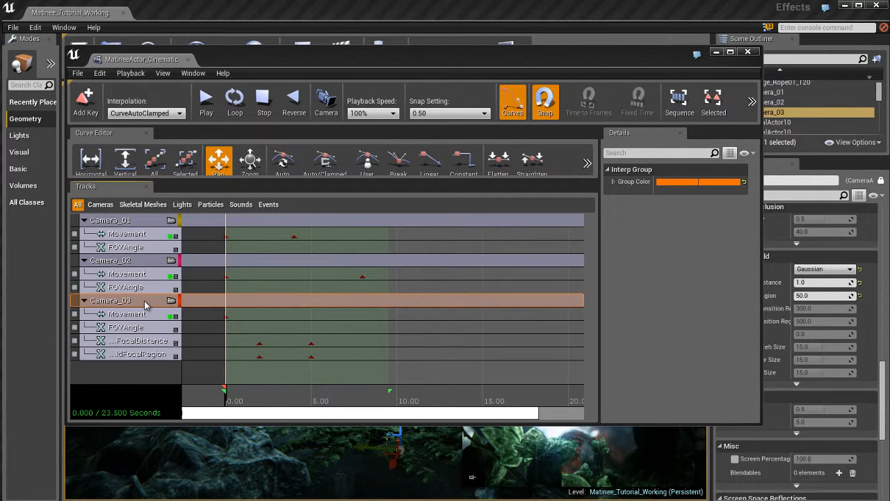
pyautogui.click(145, 262)
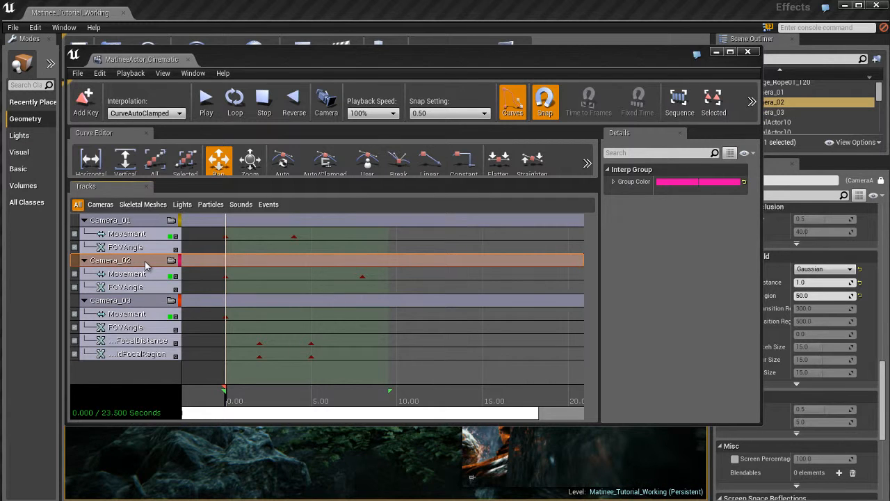
pyautogui.click(145, 221)
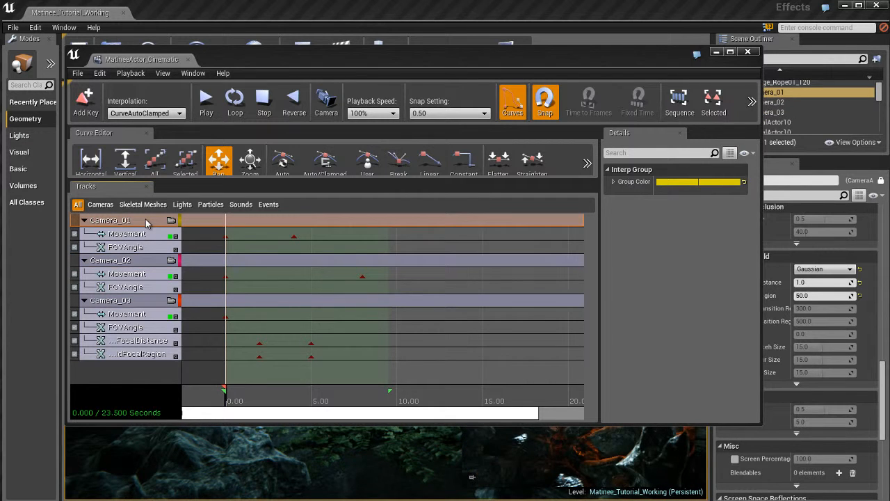
pyautogui.click(146, 261)
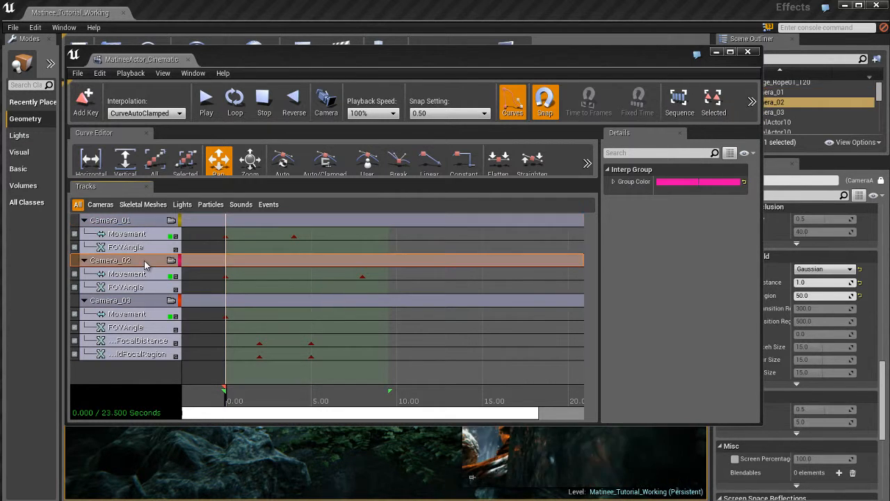
pyautogui.click(146, 301)
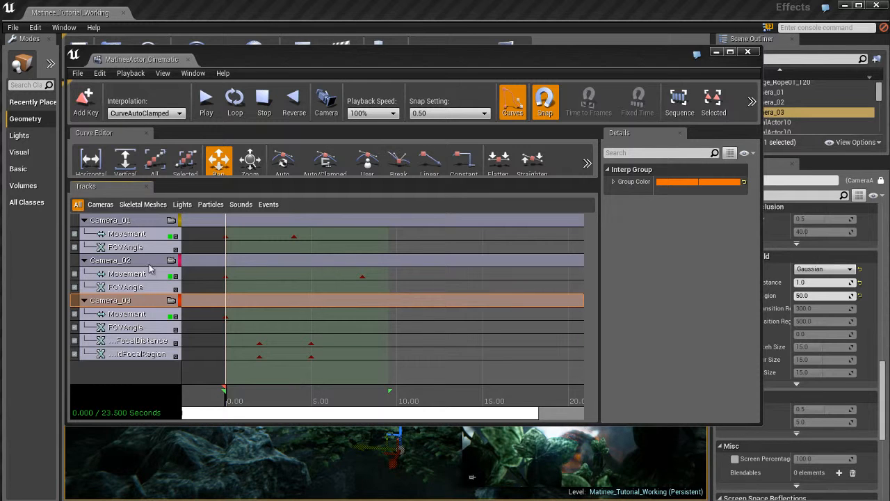
pyautogui.click(151, 226)
# Deselect the camera groups and add a new director group to the Matinee sequence.
pyautogui.click(159, 373)
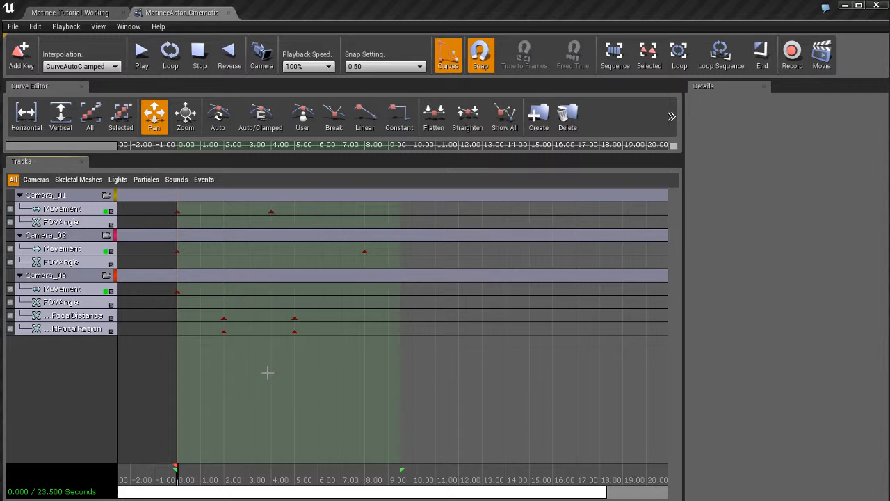
pyautogui.rightClick(74, 359)
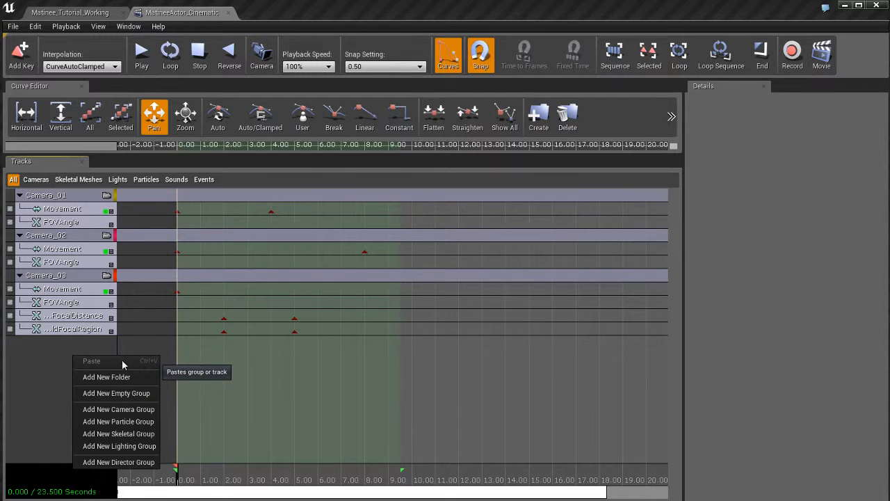
pyautogui.rightClick(48, 349)
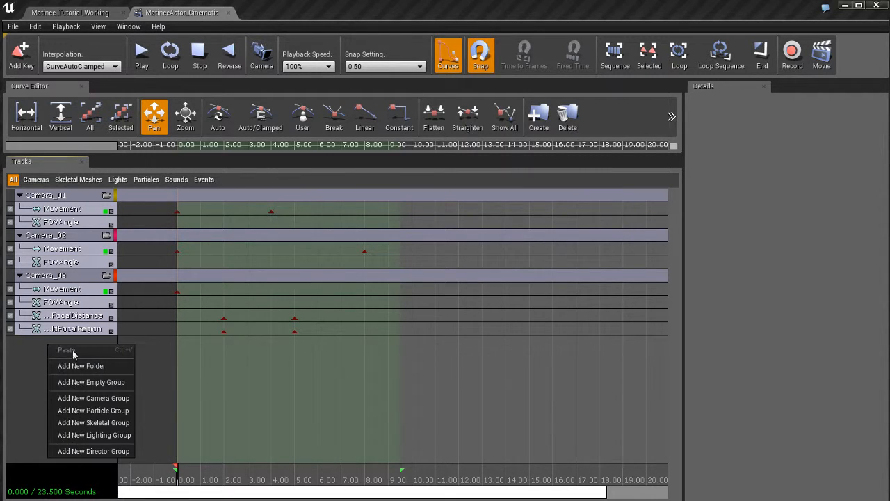
pyautogui.rightClick(31, 348)
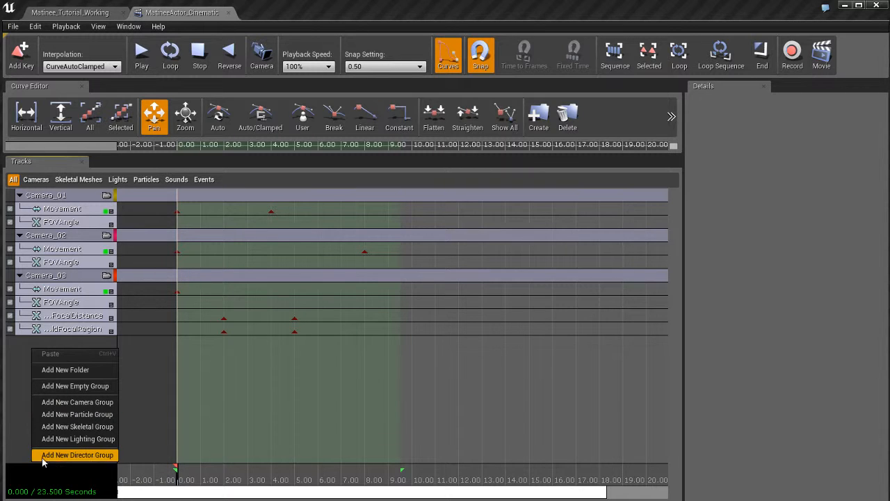
pyautogui.click(93, 456)
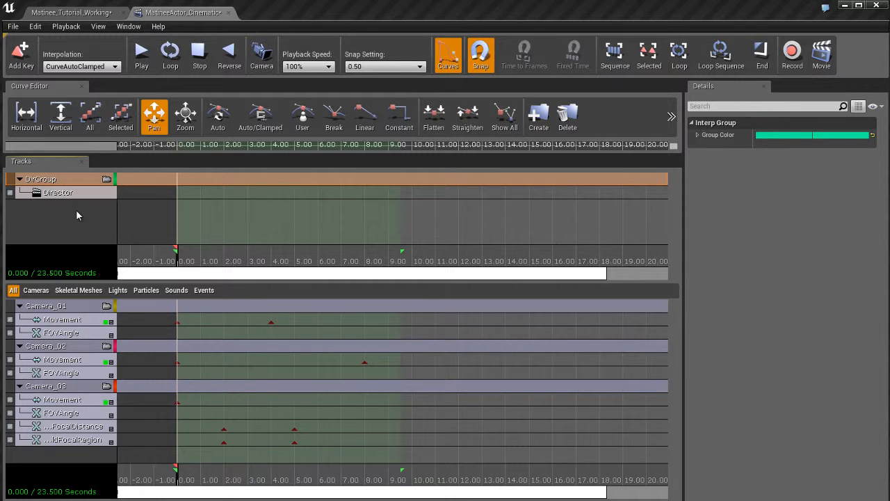
# Examine the director group and its Director track, comparing them with the Camera_01 and Camera_02 groups.
pyautogui.click(86, 193)
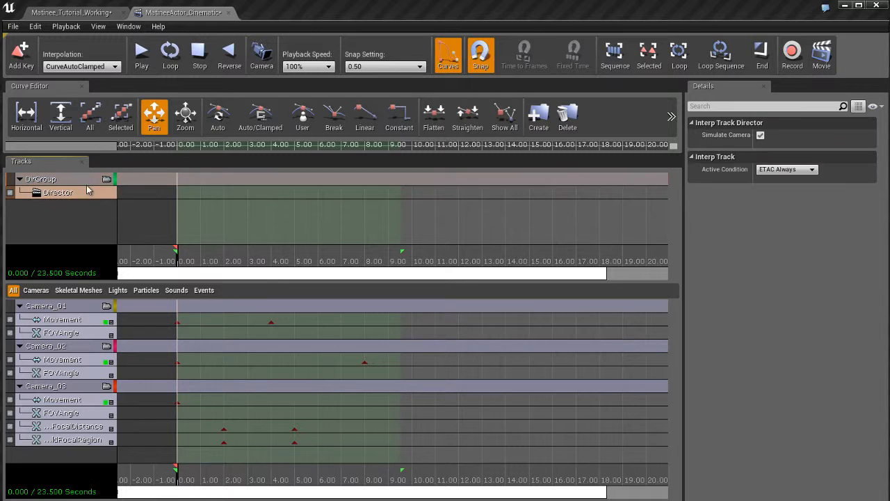
pyautogui.click(87, 183)
pyautogui.click(87, 194)
pyautogui.click(88, 183)
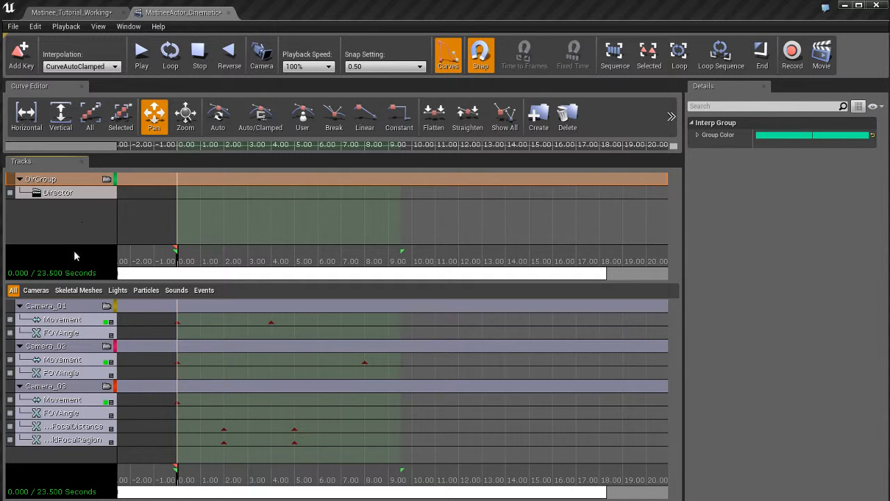
pyautogui.click(81, 307)
pyautogui.click(80, 347)
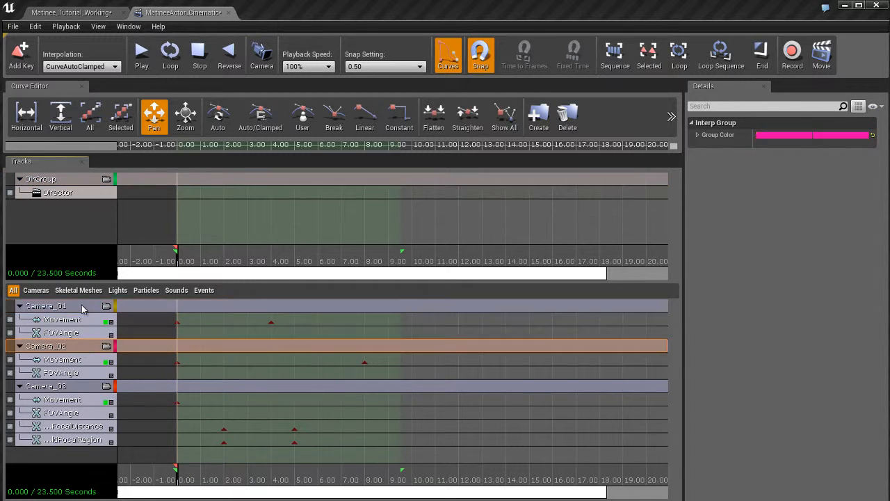
pyautogui.click(81, 306)
pyautogui.click(84, 181)
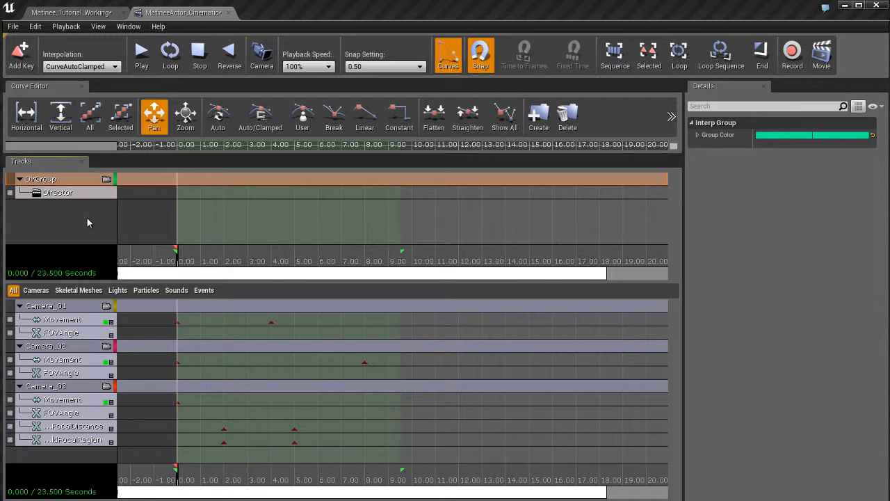
pyautogui.click(86, 190)
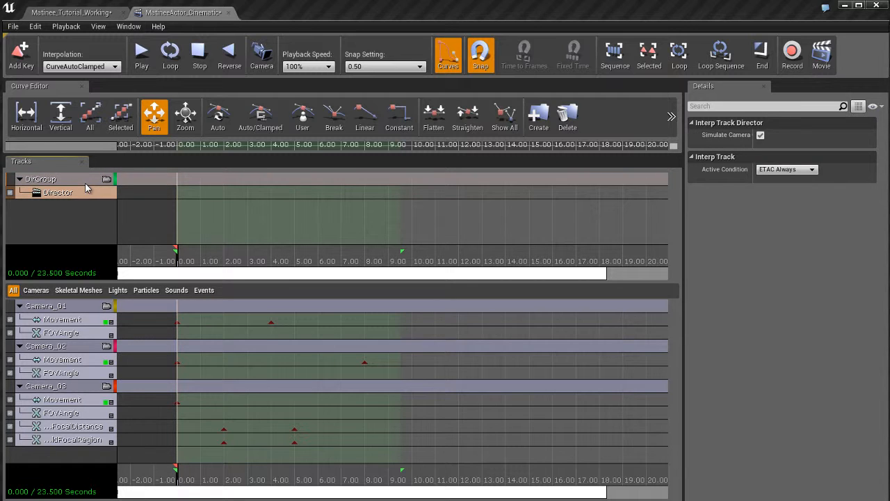
pyautogui.click(85, 181)
pyautogui.click(85, 194)
pyautogui.click(84, 179)
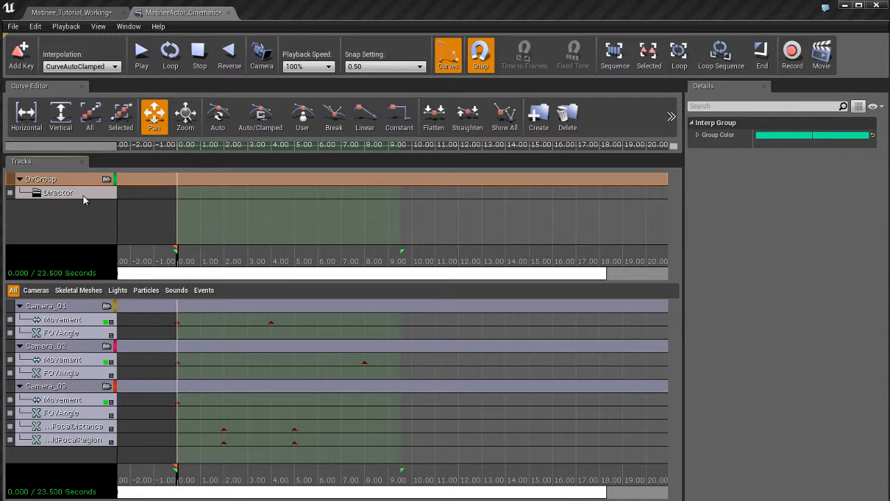
# Add a key at 0.00 seconds on the Director track that cuts to the Camera_01 group.
pyautogui.click(83, 195)
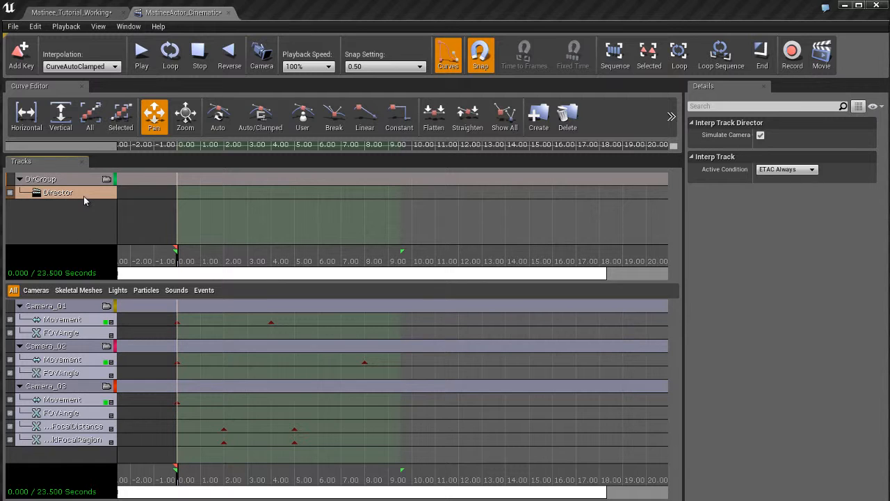
pyautogui.moveTo(225, 218); pyautogui.dragTo(281, 223)
pyautogui.scroll(2, 267, 234)
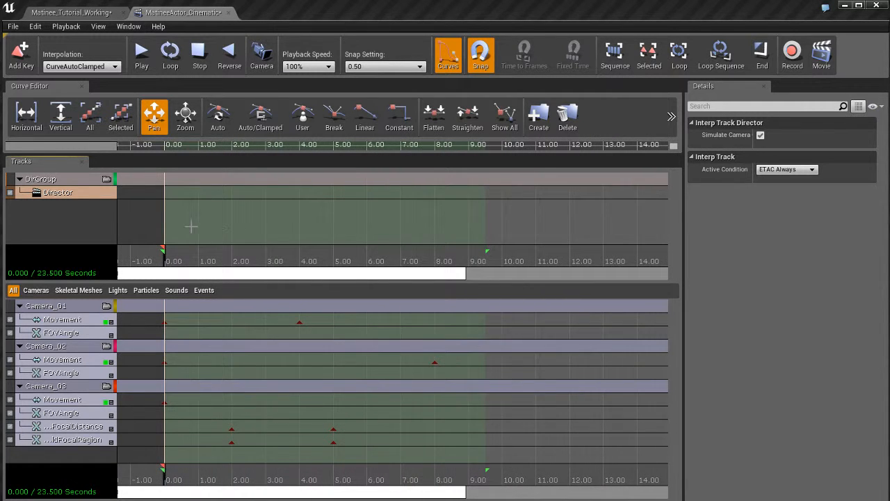
pyautogui.moveTo(169, 225); pyautogui.dragTo(209, 221)
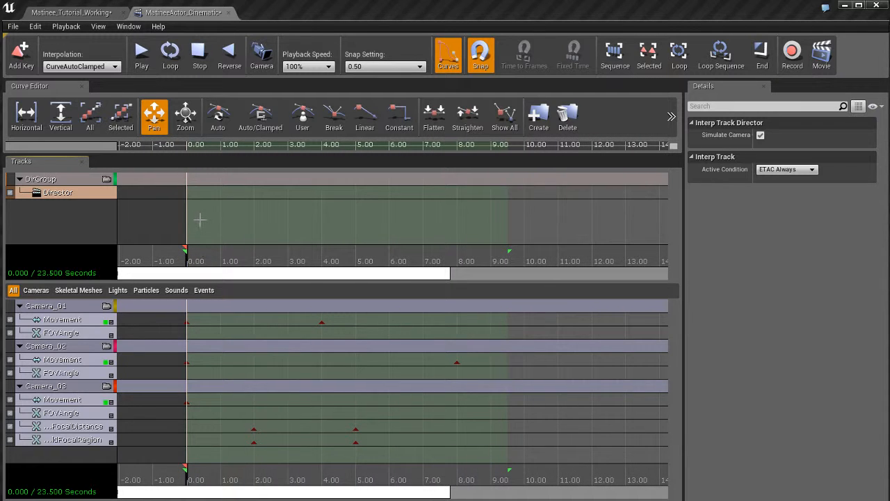
pyautogui.press('Return')
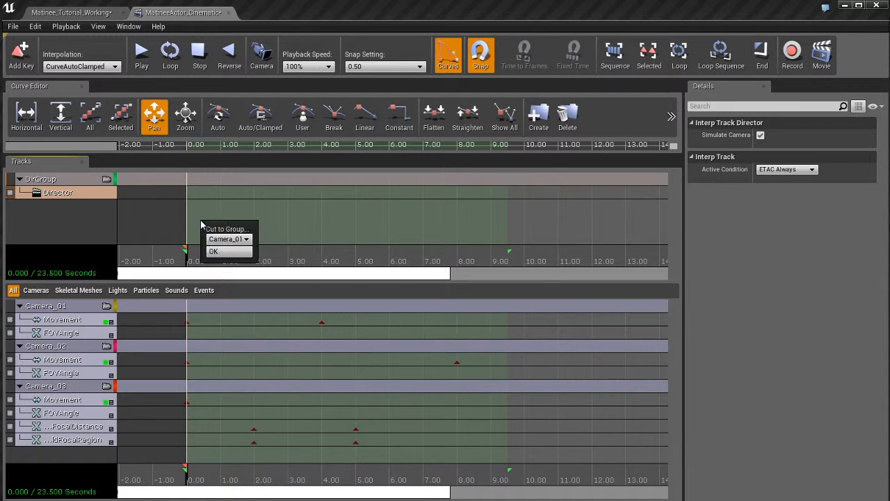
pyautogui.click(239, 240)
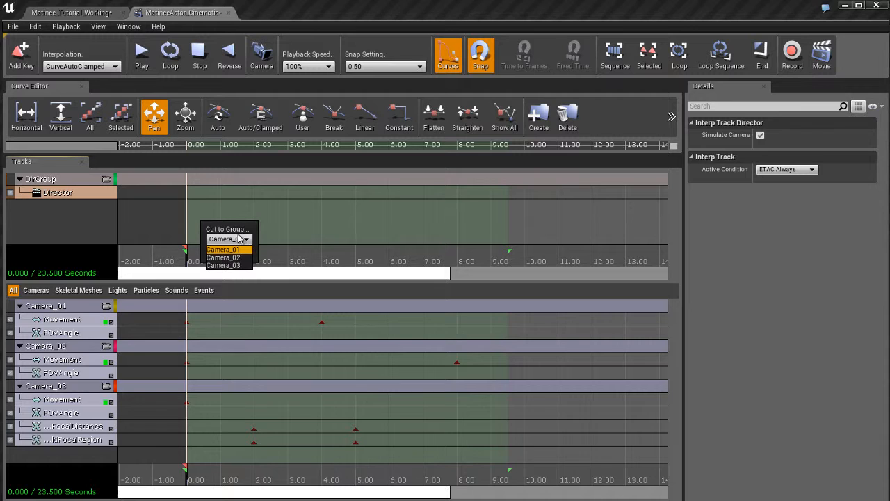
pyautogui.click(224, 251)
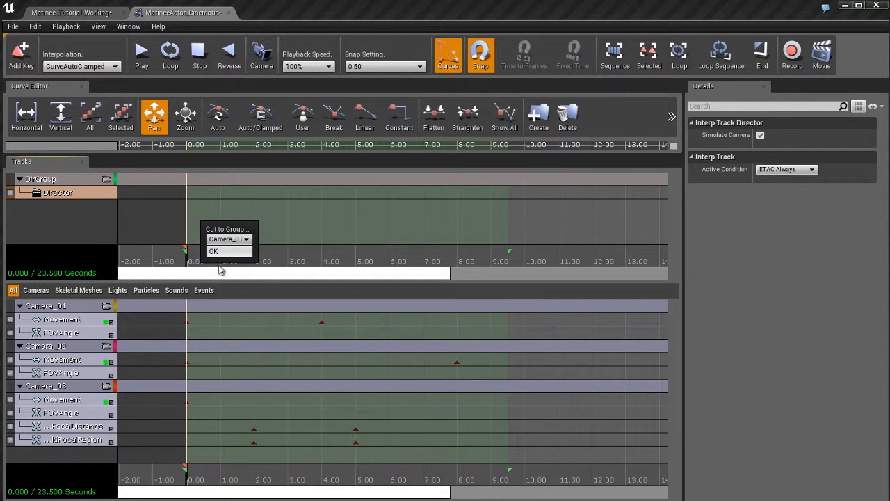
pyautogui.click(214, 252)
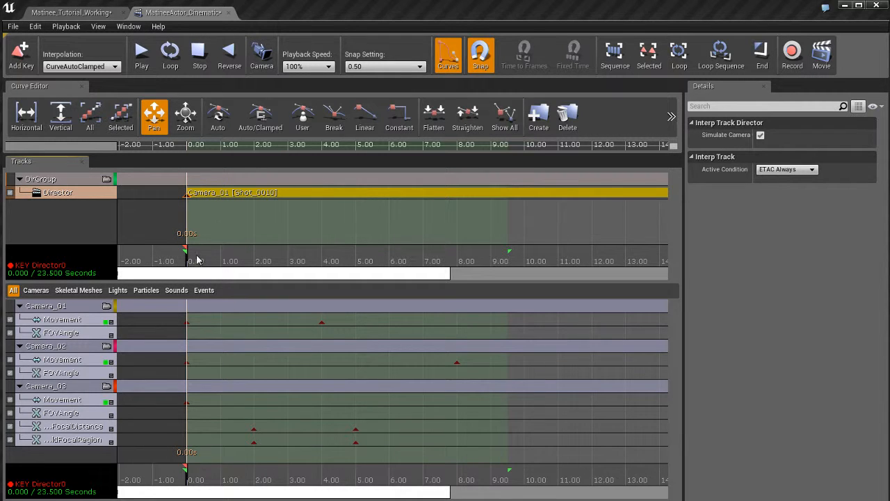
# Select the Camera_01 group and detach the Matinee editor into a taller window beside the level viewport.
pyautogui.scroll(2, 188, 257)
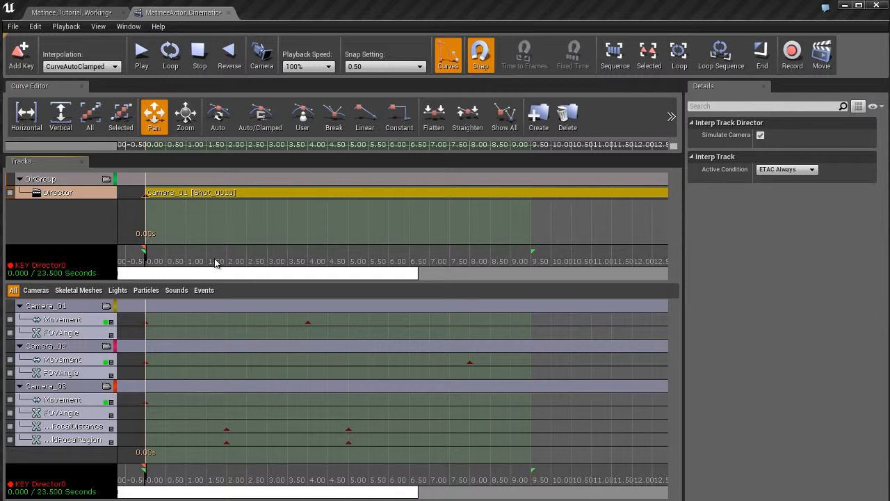
pyautogui.click(70, 306)
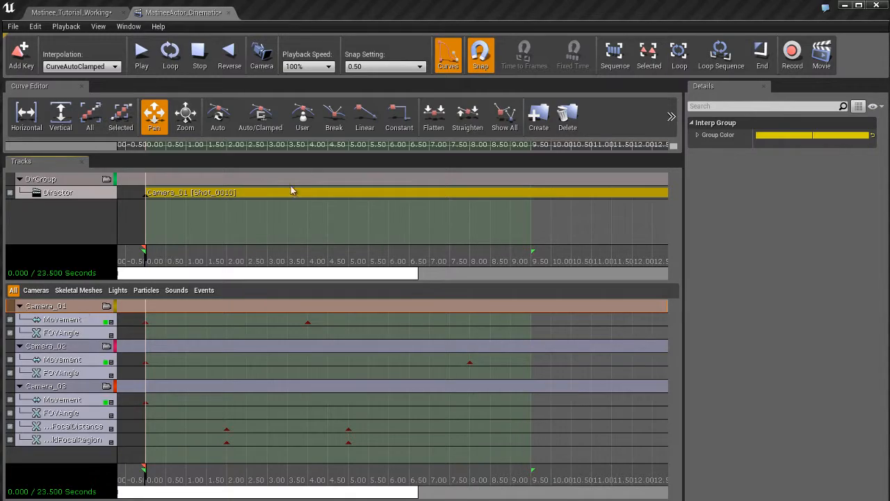
pyautogui.moveTo(209, 20); pyautogui.dragTo(502, 21)
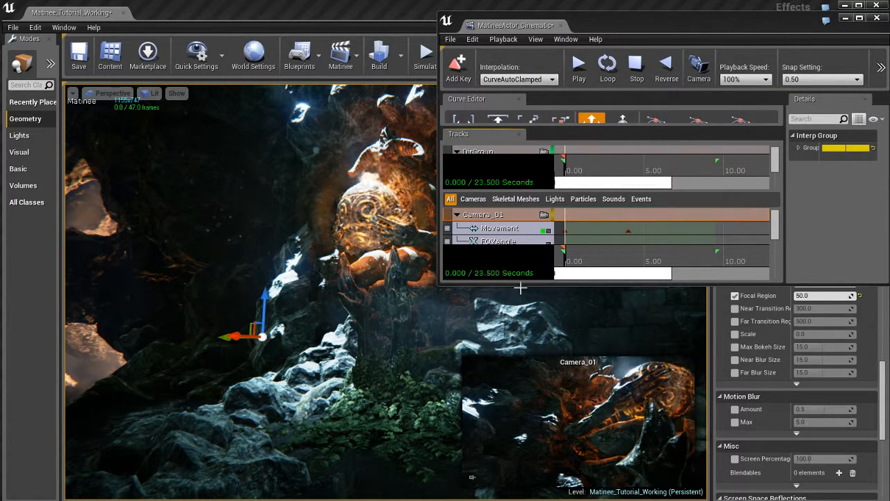
pyautogui.moveTo(520, 283); pyautogui.dragTo(521, 410)
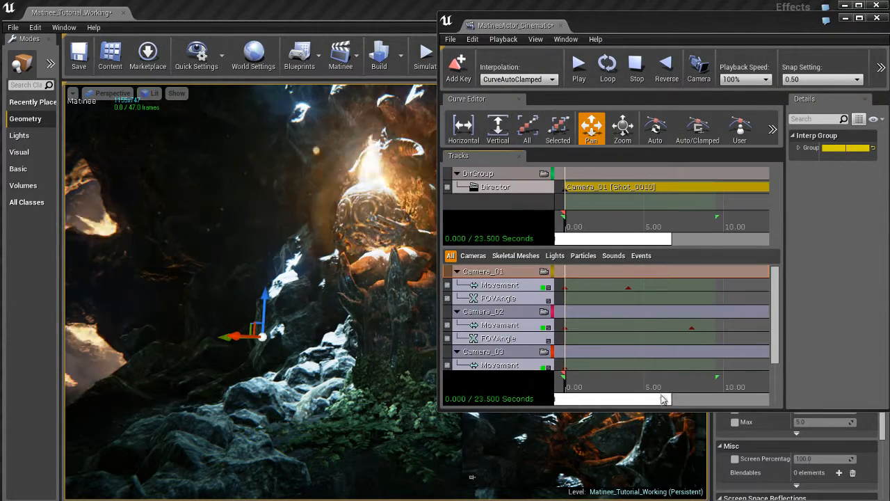
# Look through Camera_01, Camera_02 and Camera_03 in turn in the level viewport.
pyautogui.click(544, 272)
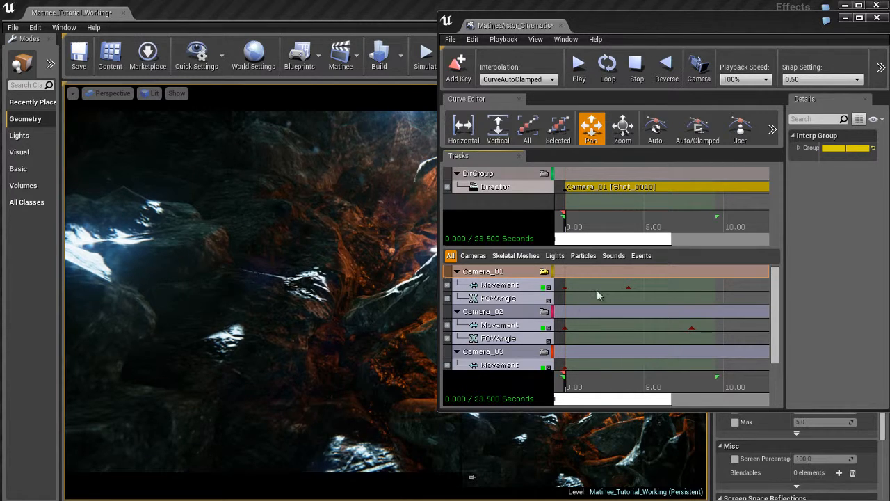
pyautogui.click(544, 312)
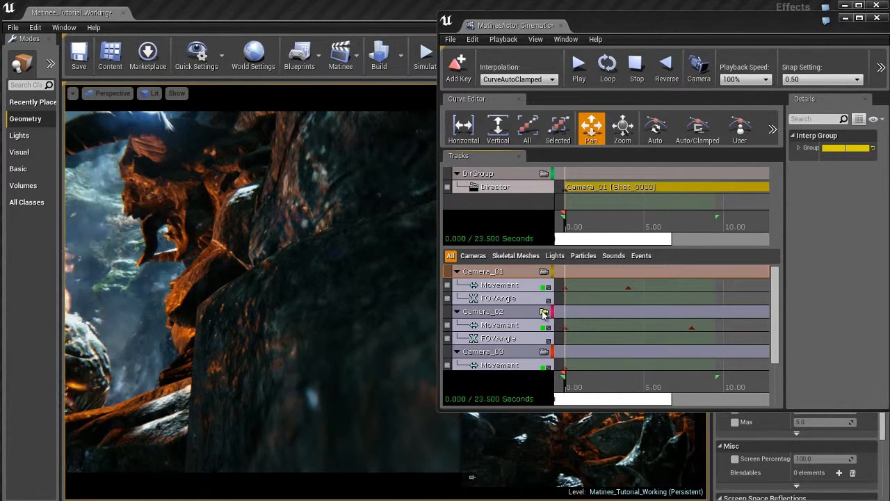
pyautogui.click(545, 351)
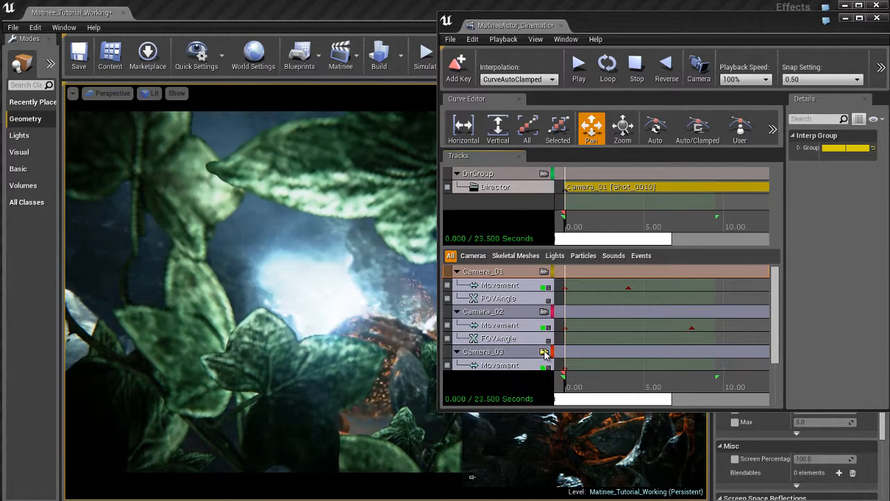
# Compare the Camera_01 and Camera_02 views in the level viewport, ending on Camera_01 at its Movement key at 4.00 seconds.
pyautogui.click(544, 271)
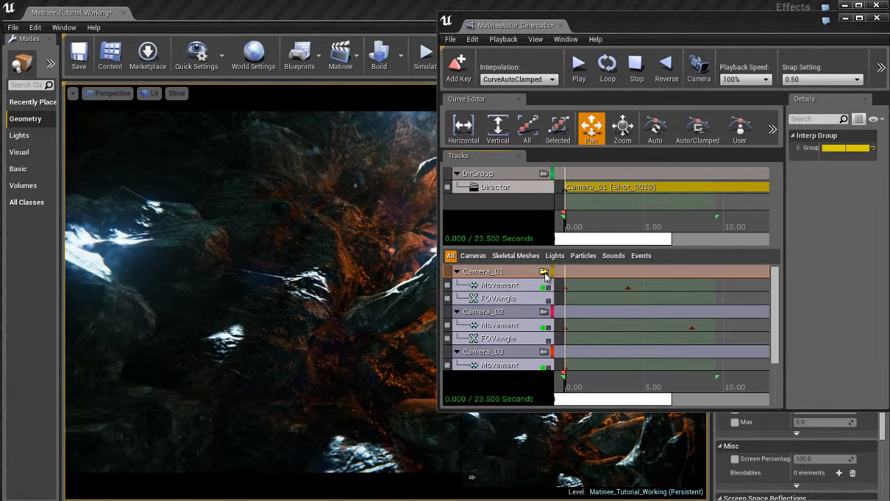
pyautogui.click(544, 312)
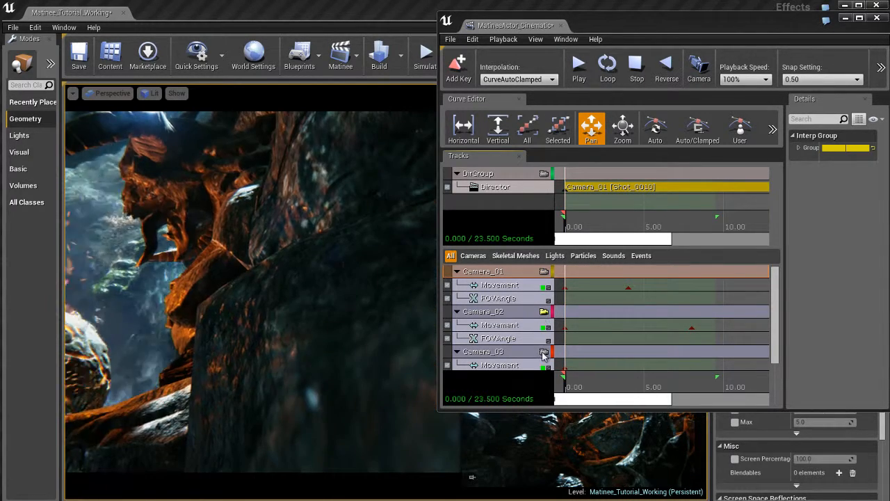
pyautogui.click(544, 272)
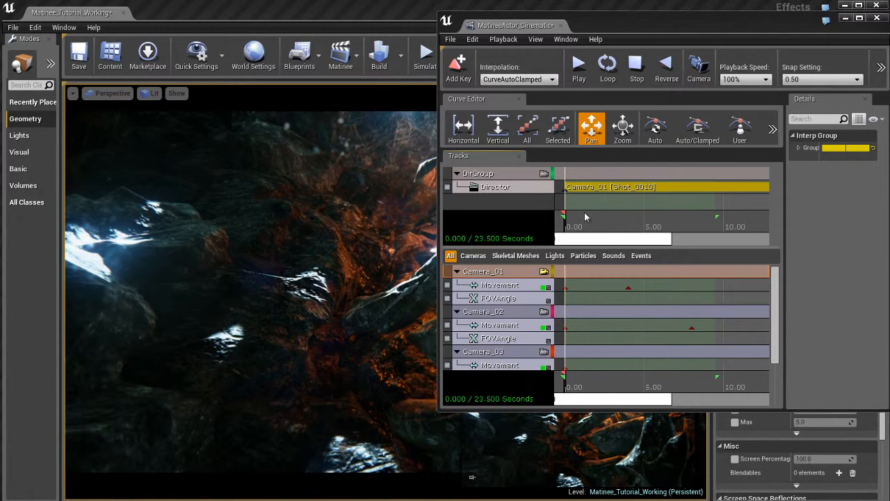
pyautogui.moveTo(630, 203)
pyautogui.mouseDown()
pyautogui.moveTo(652, 200)
pyautogui.moveTo(638, 201)
pyautogui.mouseUp()
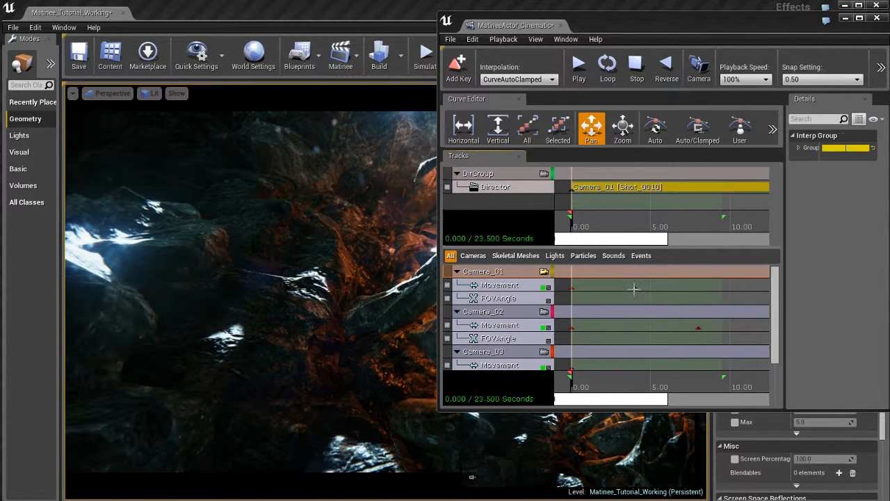
pyautogui.click(635, 287)
pyautogui.press('Return')
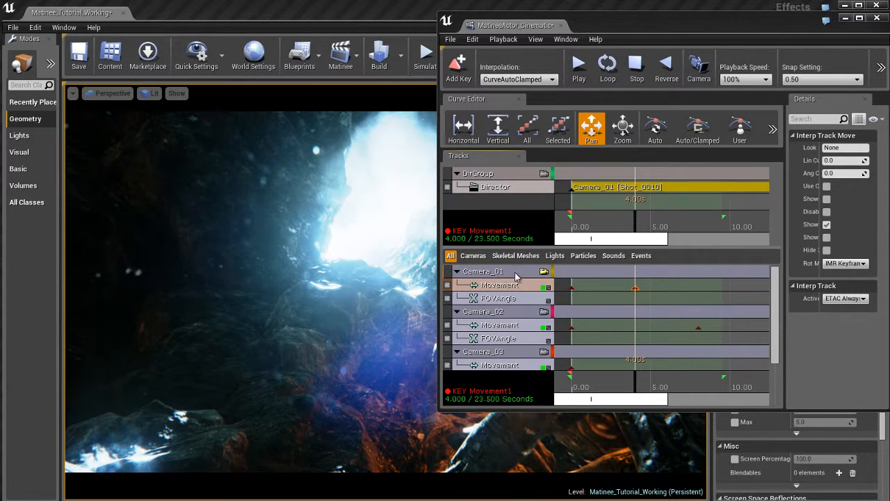
# Collapse the Camera_02 and Camera_03 groups and return the playhead to 0.00 seconds.
pyautogui.doubleClick(502, 311)
pyautogui.doubleClick(514, 327)
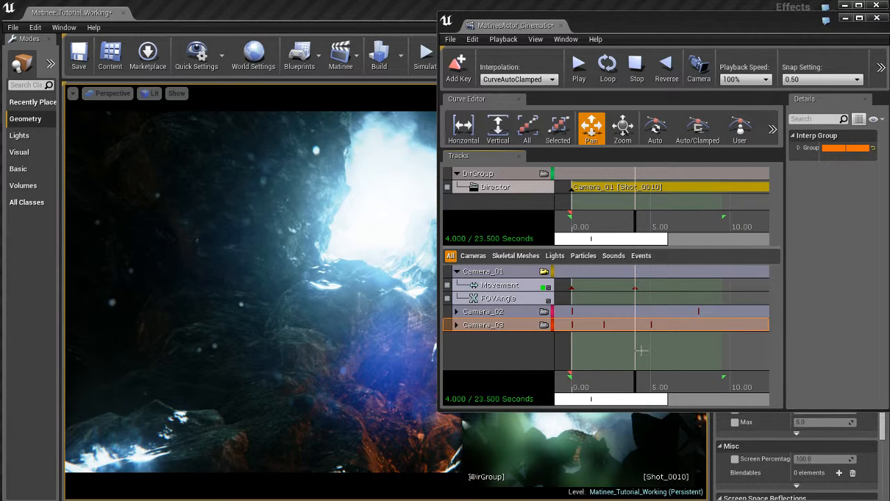
pyautogui.moveTo(638, 389); pyautogui.dragTo(549, 357)
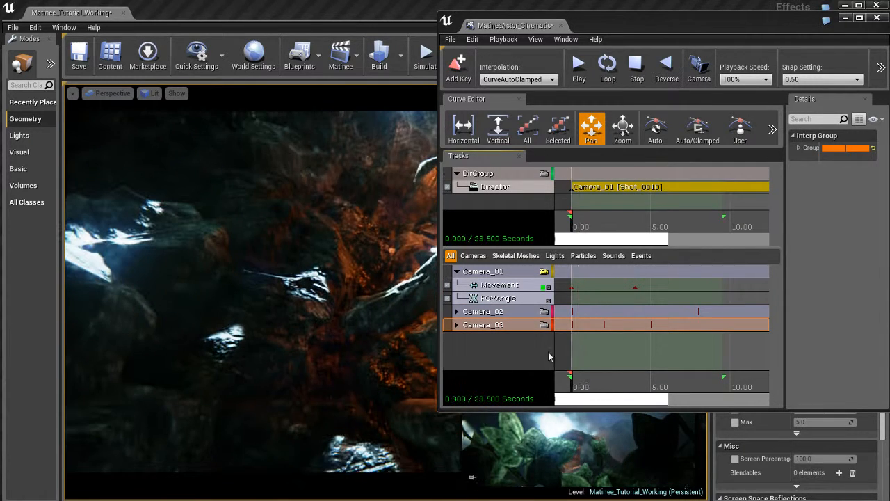
# Preview the Camera_01 move from 0.00 seconds to its Movement key at 4.00 seconds and return to the start.
pyautogui.click(502, 272)
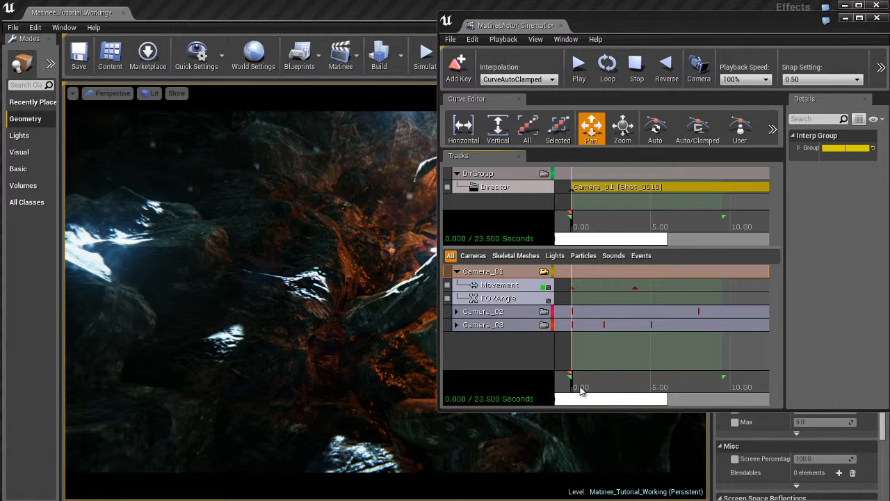
pyautogui.moveTo(573, 391); pyautogui.dragTo(635, 389)
pyautogui.click(636, 289)
pyautogui.press('Return')
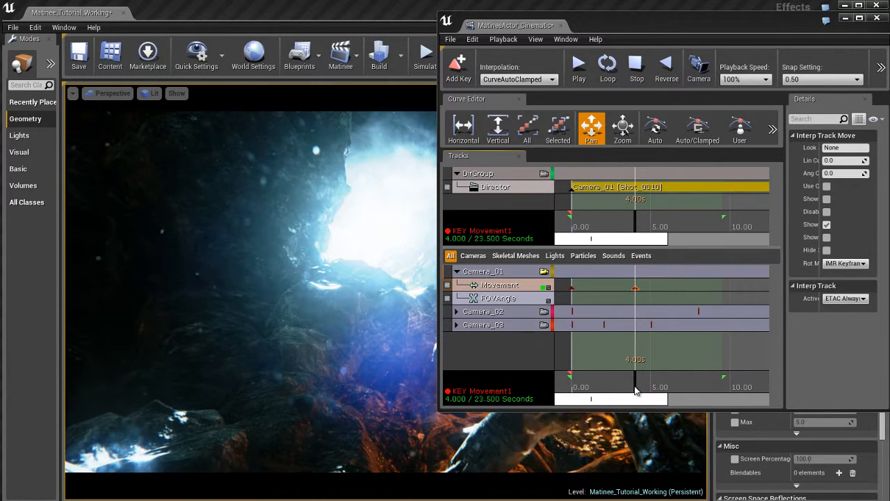
pyautogui.moveTo(635, 390); pyautogui.dragTo(563, 384)
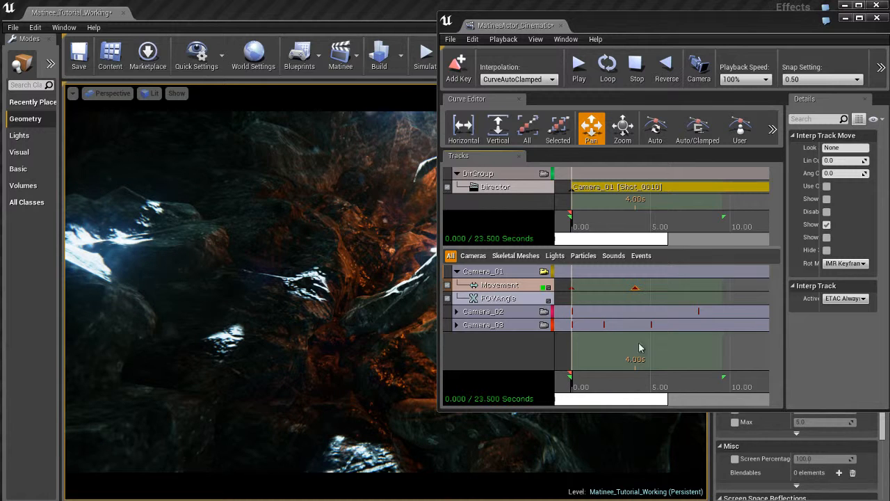
# Collapse the Camera_01 group, expand Camera_02 and look through Camera_02 in the viewport.
pyautogui.doubleClick(517, 272)
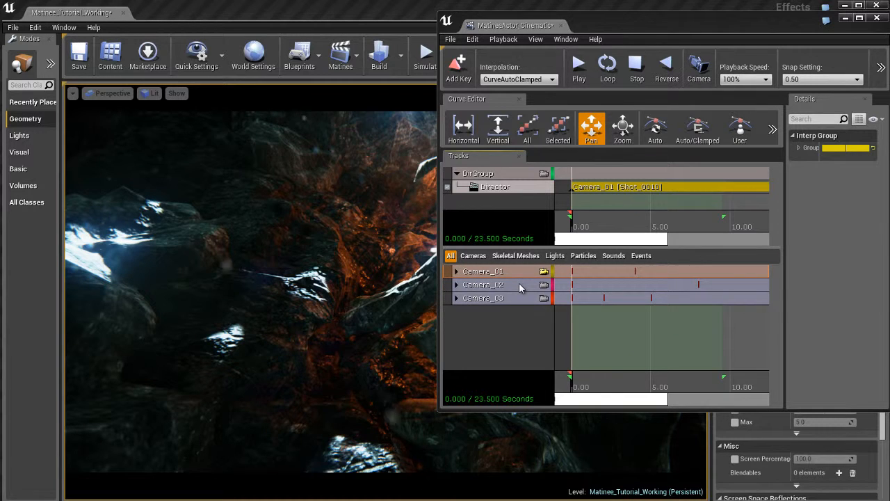
pyautogui.doubleClick(520, 286)
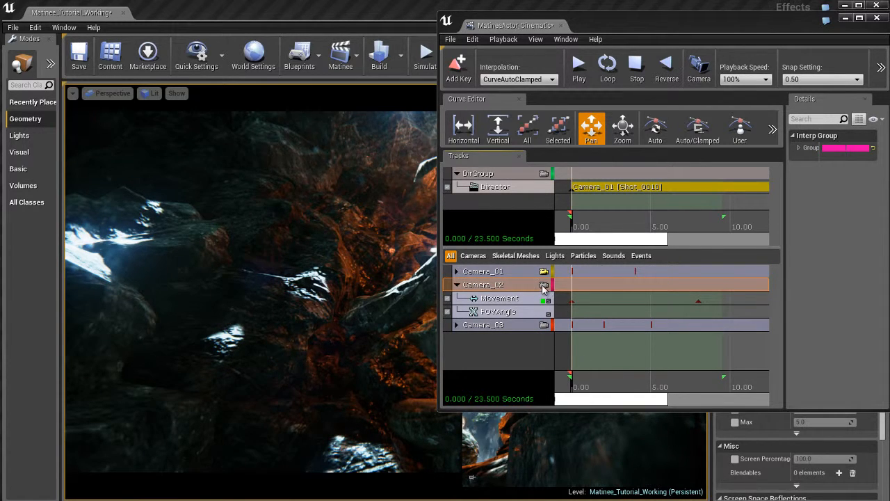
pyautogui.click(544, 286)
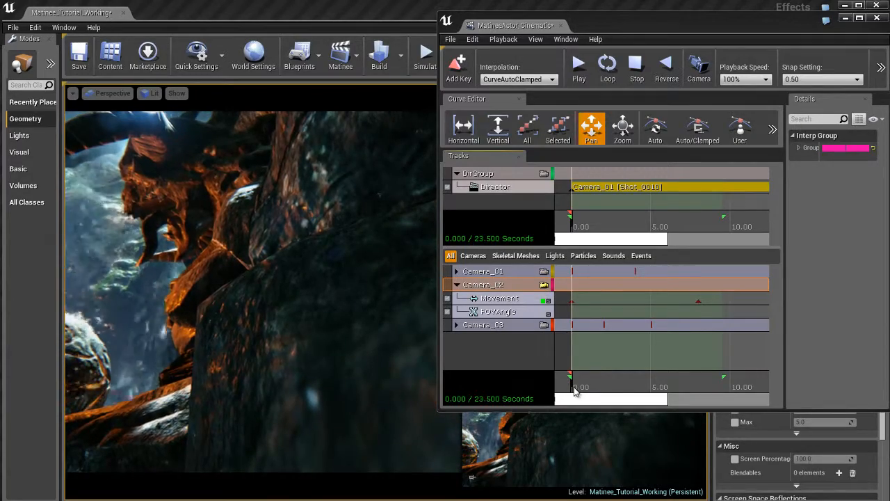
# Preview the Camera_02 move from the start to its Movement key at 8.00 seconds, leaving the Camera_02 group selected.
pyautogui.click(579, 392)
pyautogui.moveTo(579, 392)
pyautogui.mouseDown()
pyautogui.moveTo(668, 392)
pyautogui.moveTo(643, 398)
pyautogui.moveTo(638, 317)
pyautogui.moveTo(565, 311)
pyautogui.moveTo(609, 314)
pyautogui.mouseUp()
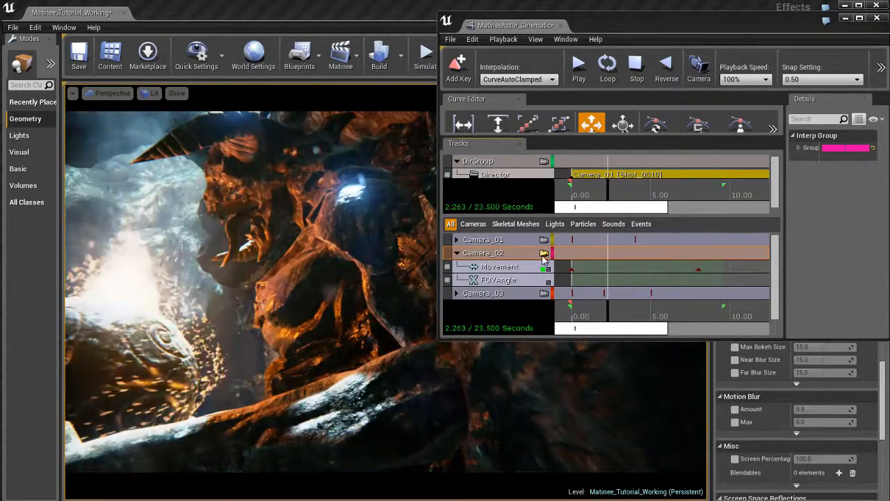
pyautogui.click(544, 254)
pyautogui.click(544, 254)
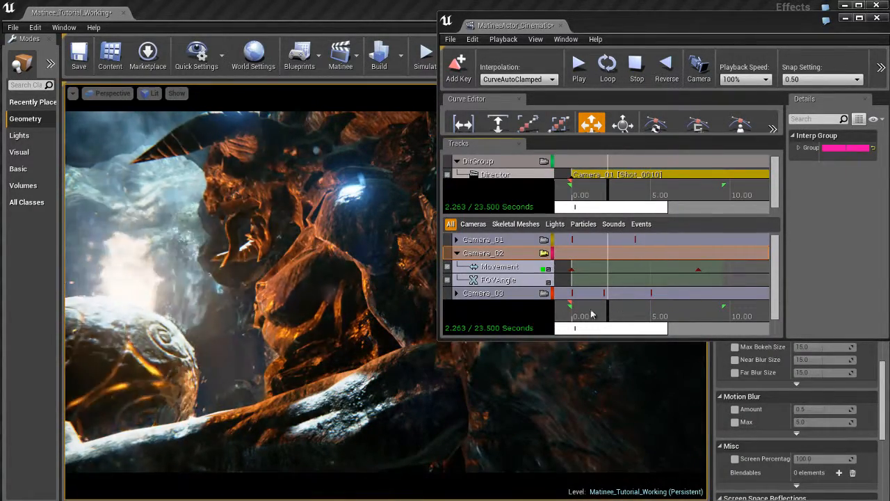
pyautogui.moveTo(595, 308)
pyautogui.mouseDown()
pyautogui.moveTo(583, 313)
pyautogui.moveTo(677, 319)
pyautogui.moveTo(565, 318)
pyautogui.moveTo(699, 319)
pyautogui.mouseUp()
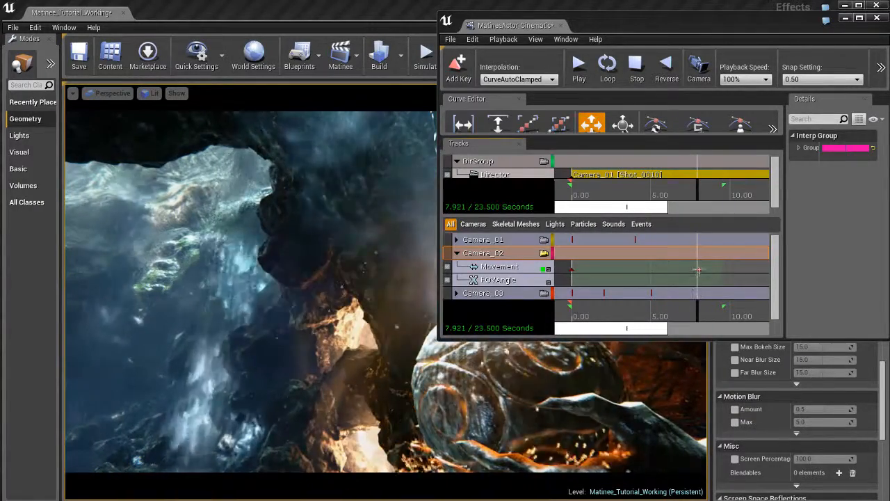
pyautogui.keyDown('ctrl'); pyautogui.click(699, 270); pyautogui.keyUp('ctrl')
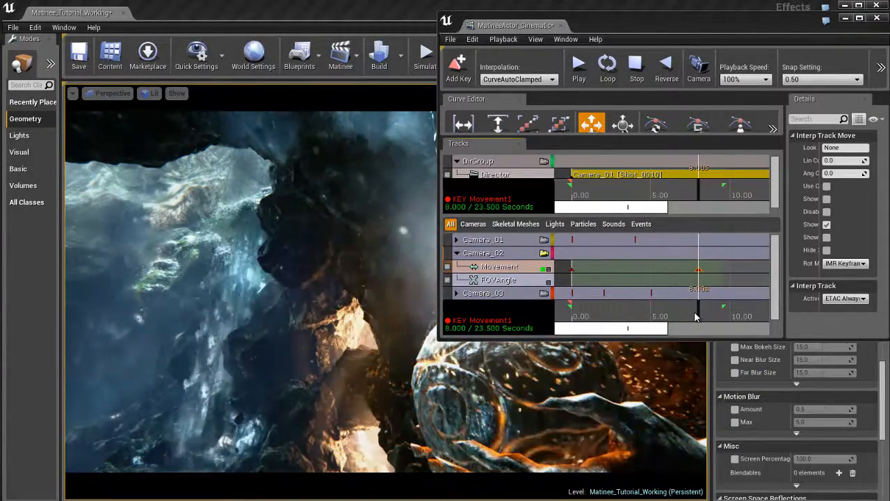
pyautogui.click(522, 254)
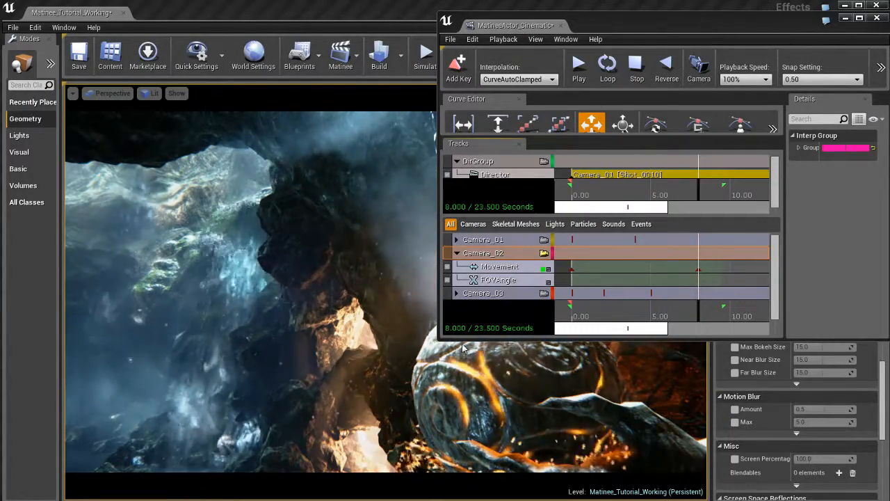
# Widen the Matinee window across the level viewport and frame the timeline from 0.00 to about 13 seconds.
pyautogui.moveTo(438, 341); pyautogui.dragTo(111, 416)
pyautogui.moveTo(549, 396); pyautogui.dragTo(224, 393)
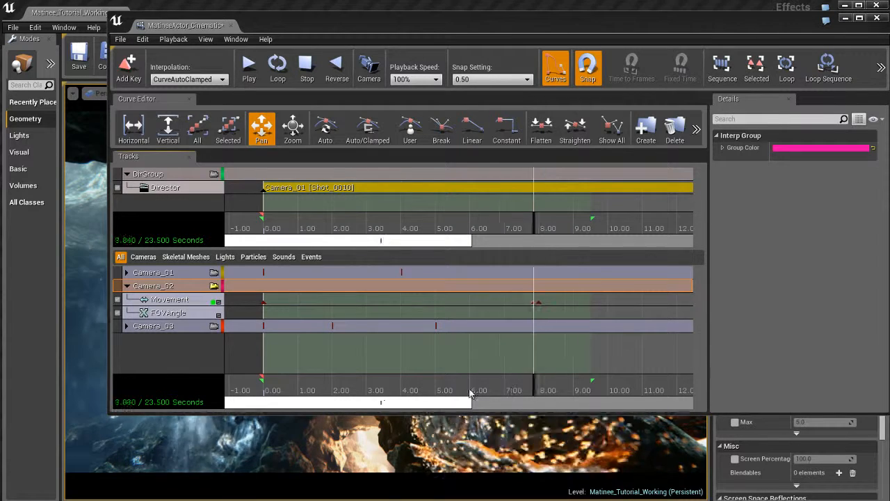
pyautogui.click(308, 386)
pyautogui.scroll(-4, 436, 355)
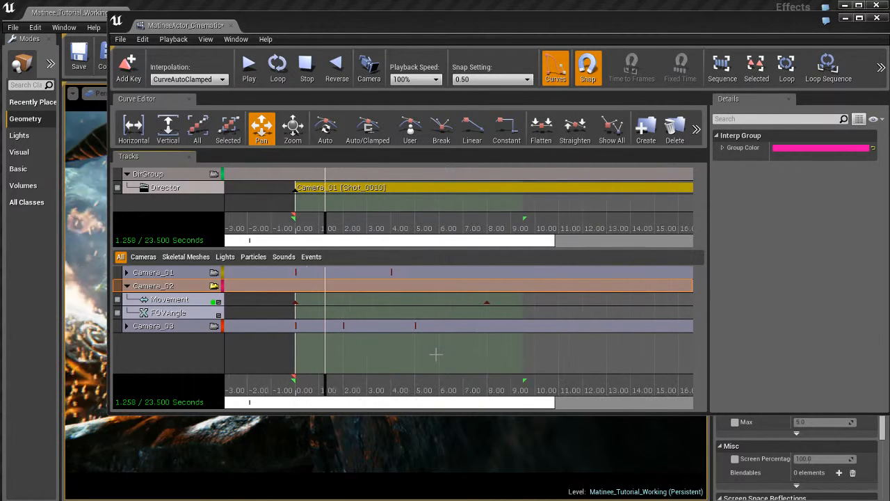
pyautogui.scroll(3, 437, 355)
pyautogui.scroll(1, 437, 355)
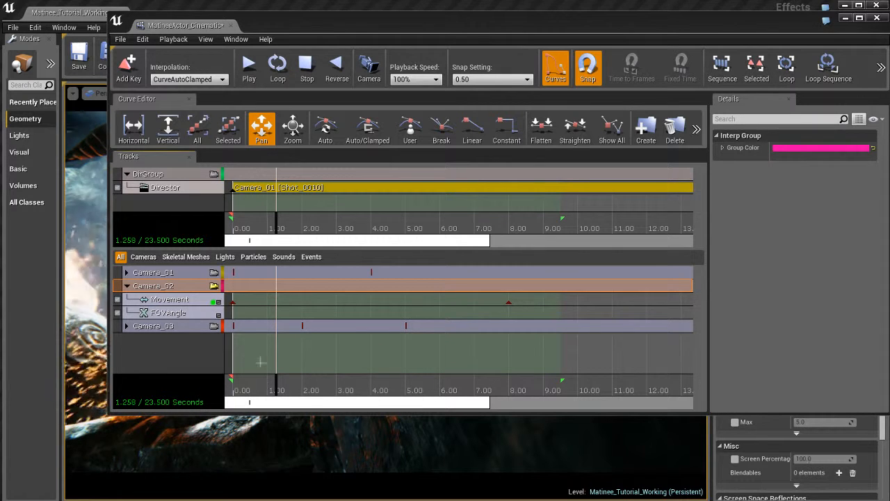
# Select both Camera_02 Movement keys and shift them together to 4.00 and 12.00 seconds.
pyautogui.click(194, 299)
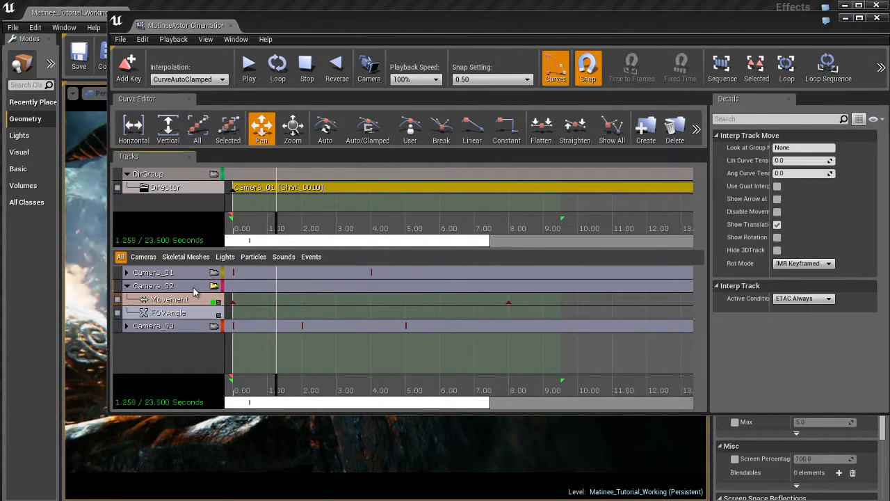
pyautogui.click(194, 288)
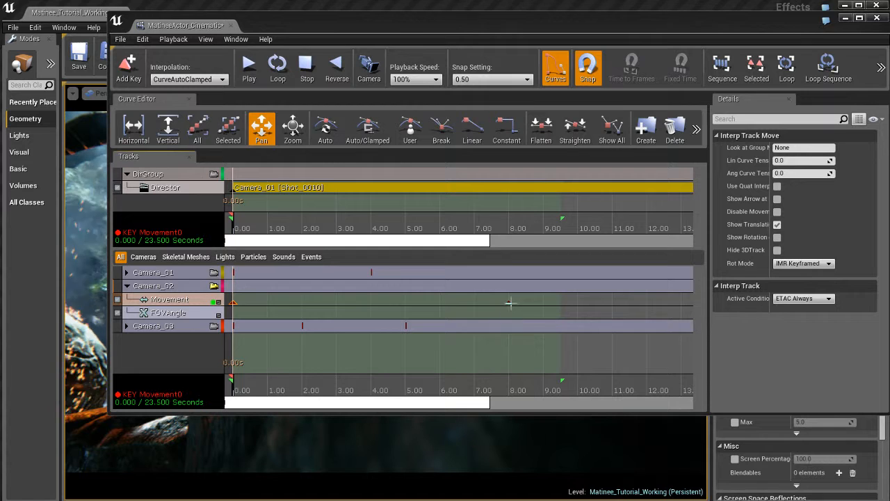
pyautogui.keyDown('ctrl'); pyautogui.click(510, 304); pyautogui.keyUp('ctrl')
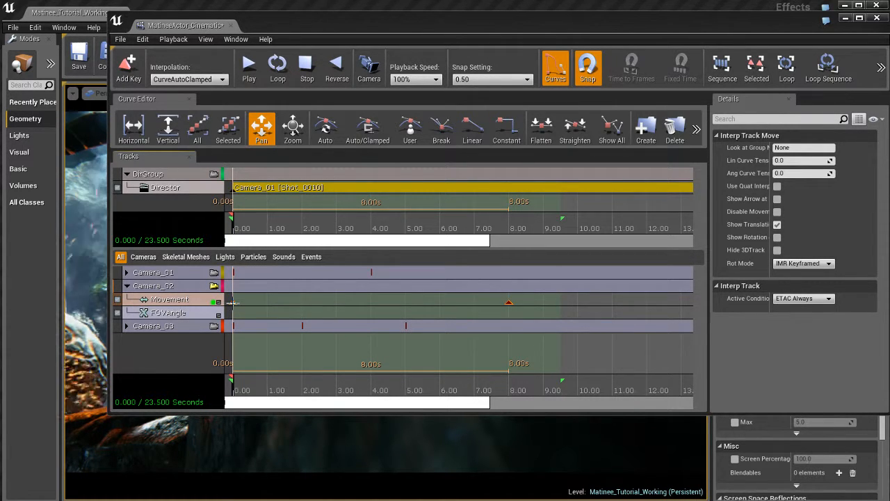
pyautogui.keyDown('ctrl'); pyautogui.moveTo(261, 308); pyautogui.dragTo(370, 302); pyautogui.keyUp('ctrl')
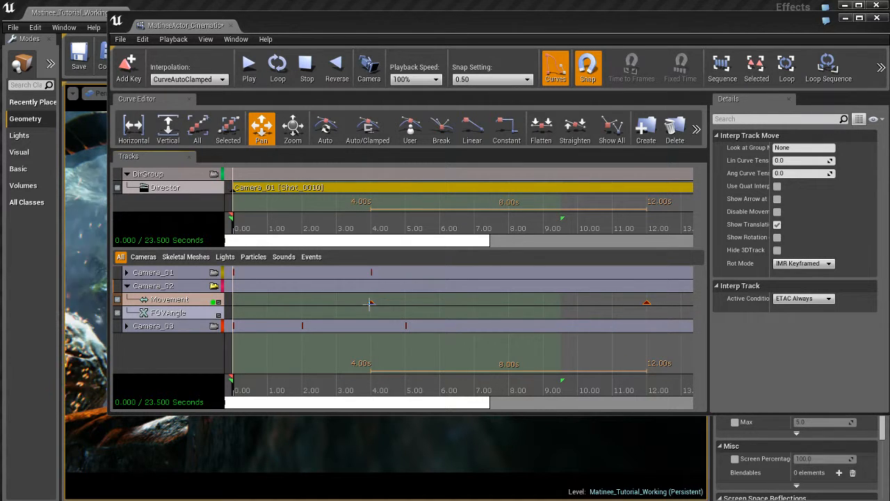
# Shift both Camera_02 Movement keys together to 5.00 and 13.00 seconds.
pyautogui.click(235, 276)
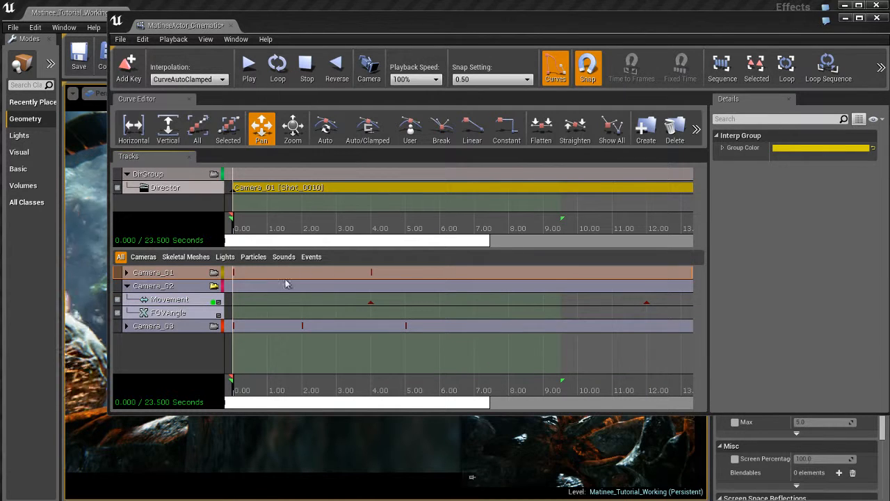
pyautogui.click(371, 302)
pyautogui.keyDown('ctrl'); pyautogui.click(647, 303); pyautogui.keyUp('ctrl')
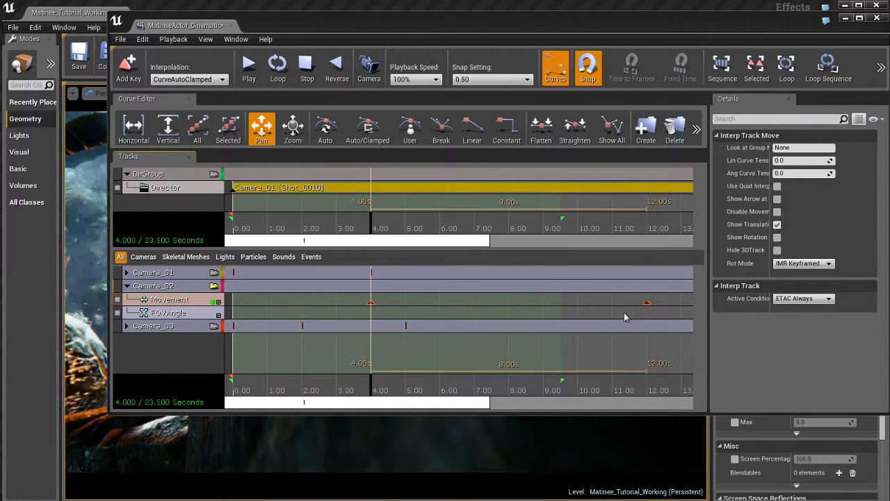
pyautogui.keyDown('ctrl'); pyautogui.moveTo(384, 306); pyautogui.dragTo(406, 303); pyautogui.keyUp('ctrl')
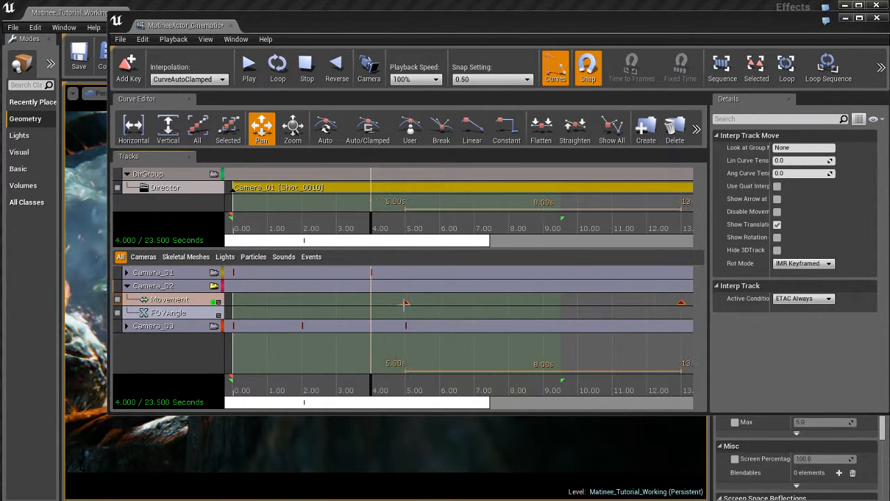
# Compare the Camera_01 and Camera_02 key timing and preview the Camera_02 move up to its Movement key at 13.00 seconds.
pyautogui.click(169, 274)
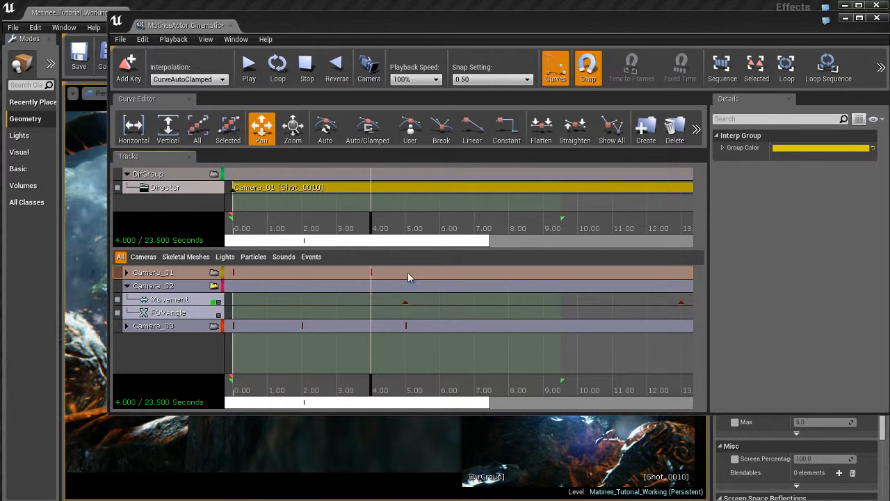
pyautogui.click(186, 288)
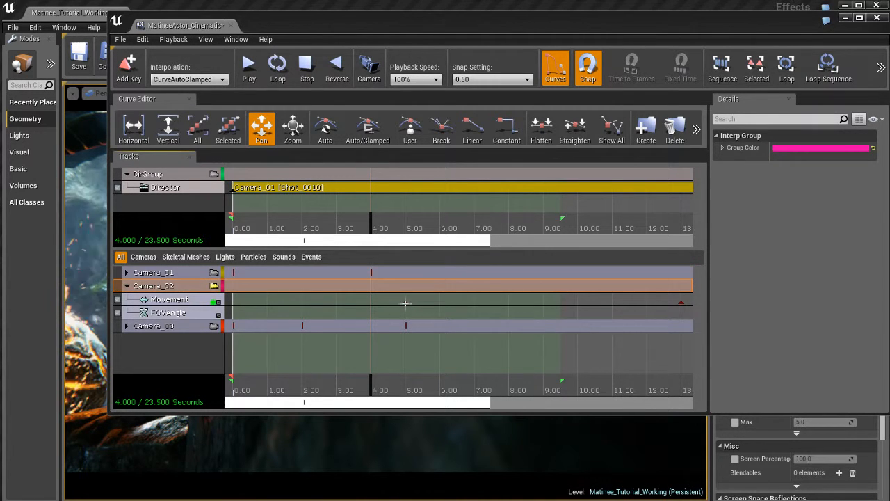
pyautogui.moveTo(372, 395); pyautogui.dragTo(626, 391)
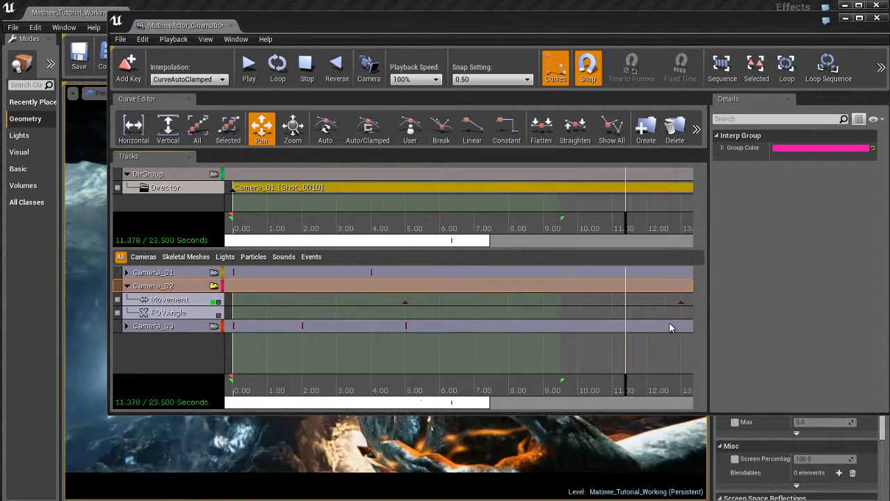
pyautogui.click(682, 303)
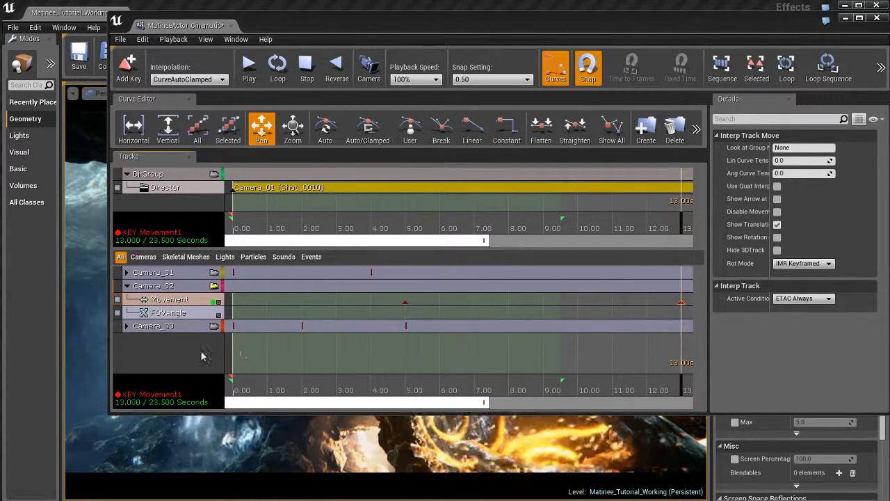
# Expand the Camera_03 group and bring the keys of its Movement, FOVAngle and focal tracks into view.
pyautogui.click(184, 329)
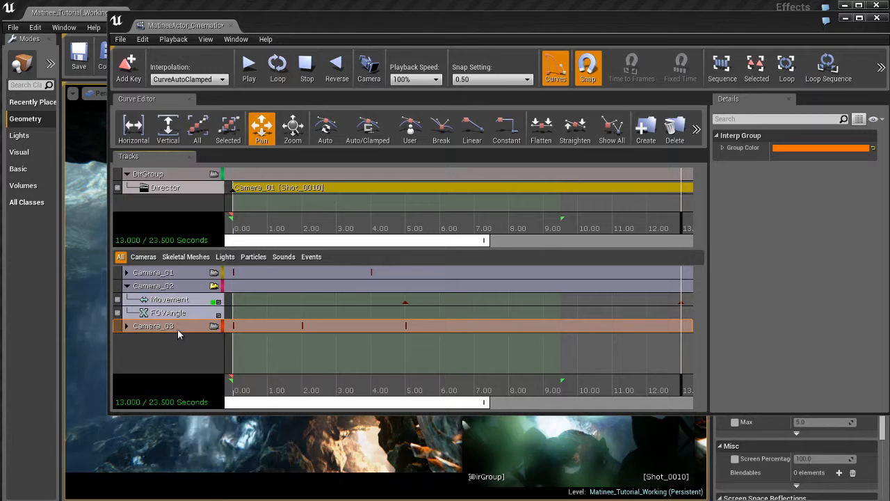
pyautogui.doubleClick(177, 329)
pyautogui.keyDown('ctrl'); pyautogui.click(300, 364); pyautogui.keyUp('ctrl')
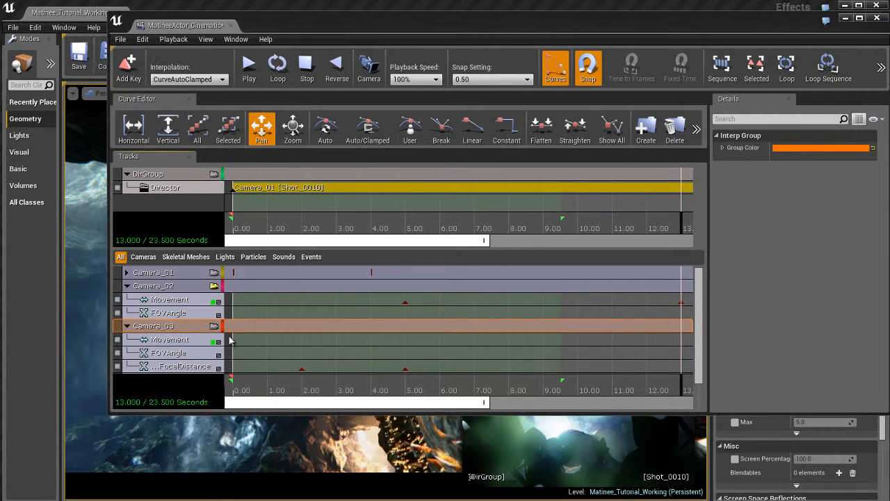
pyautogui.moveTo(230, 337); pyautogui.dragTo(166, 404)
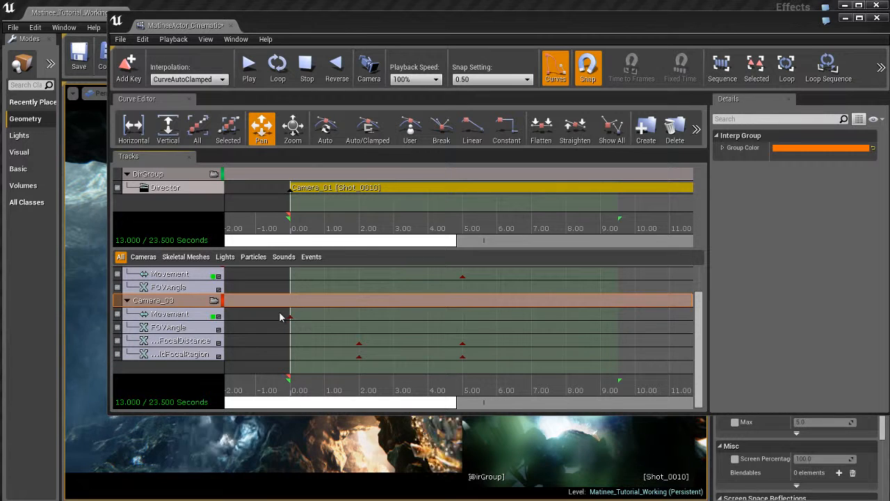